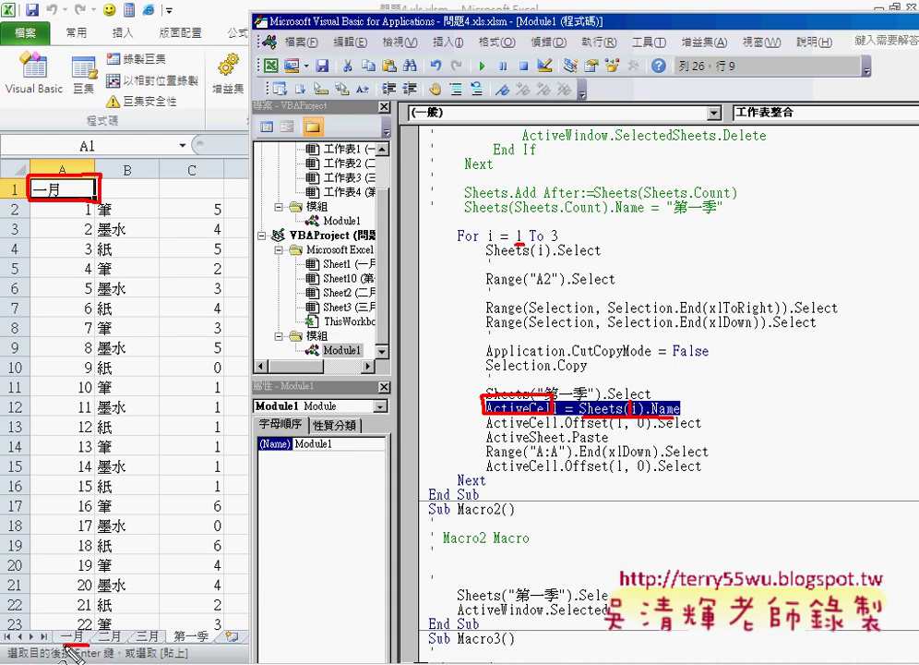
Box the 一月 sheet tab, arrow from the ActiveCell = Sheets(i).Name line to A1, and underline ActiveCell
{"action": "left_click_drag", "start_coordinate": [50, 648], "coordinate": [89, 627]}
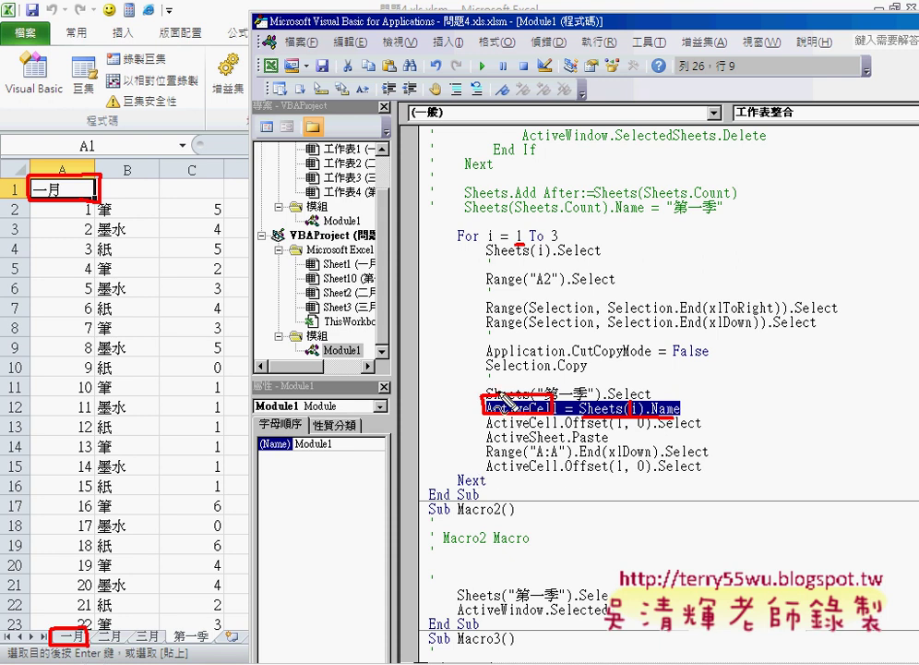
{"action": "mouse_move", "coordinate": [486, 402]}
{"action": "left_mouse_down"}
{"action": "mouse_move", "coordinate": [372, 282]}
{"action": "mouse_move", "coordinate": [150, 195]}
{"action": "left_mouse_up"}
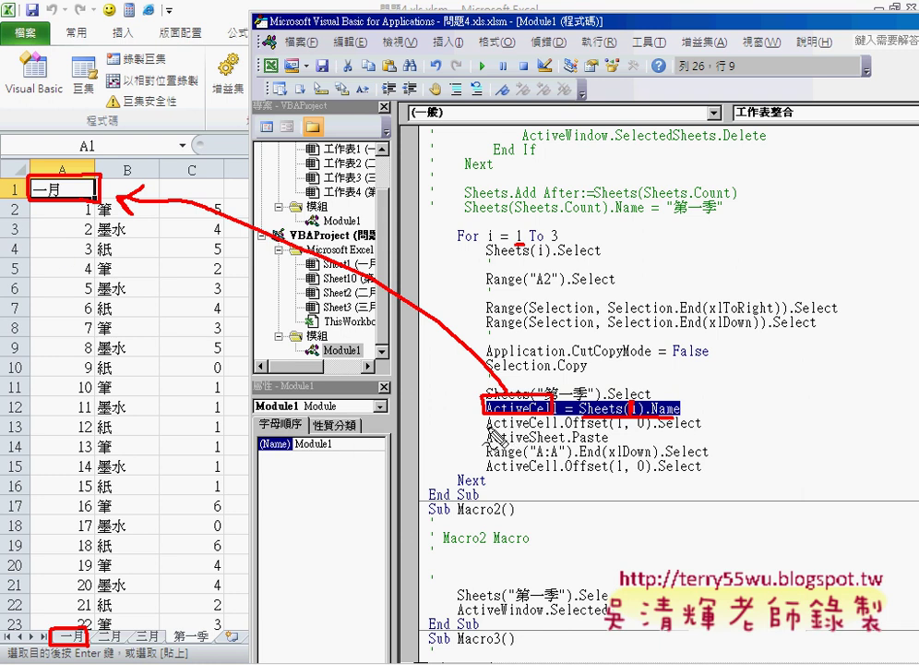
{"action": "left_click_drag", "start_coordinate": [485, 425], "coordinate": [574, 425]}
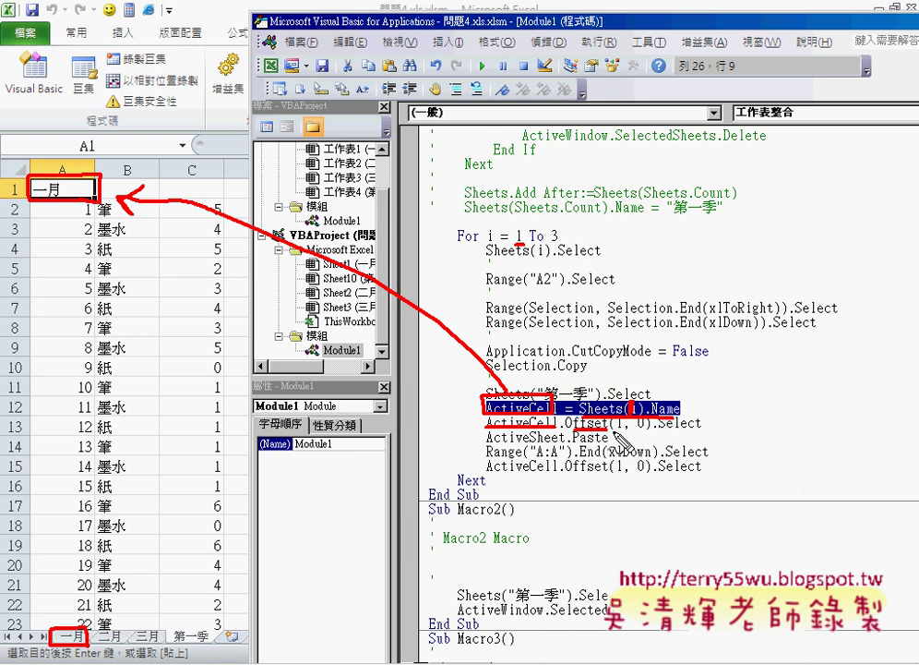
Underline Offset(1, 0), Select and Paste in the code, and outline row 2 where data lands
{"action": "left_click_drag", "start_coordinate": [607, 432], "coordinate": [620, 432]}
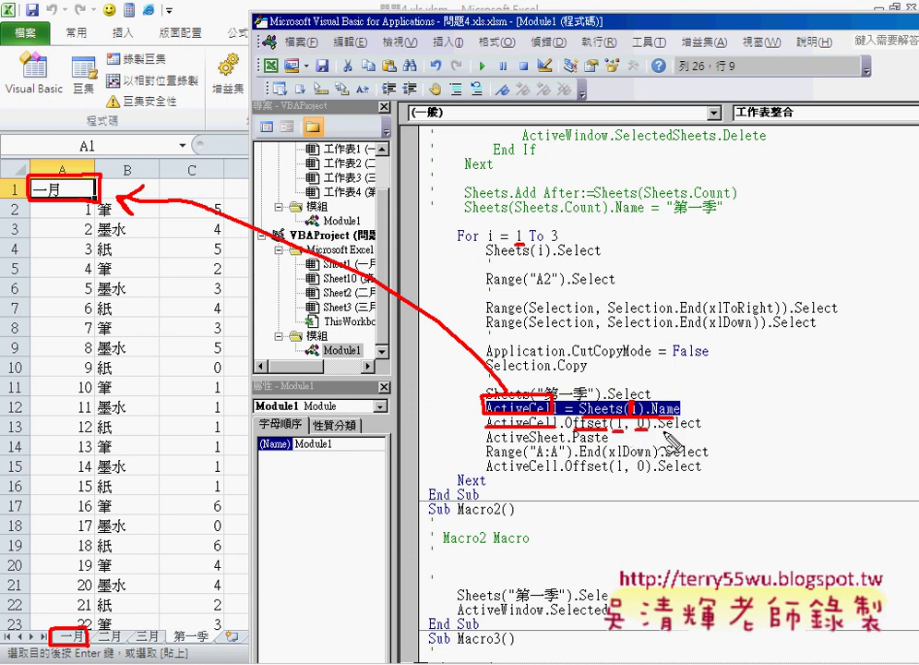
{"action": "left_click_drag", "start_coordinate": [655, 429], "coordinate": [702, 427]}
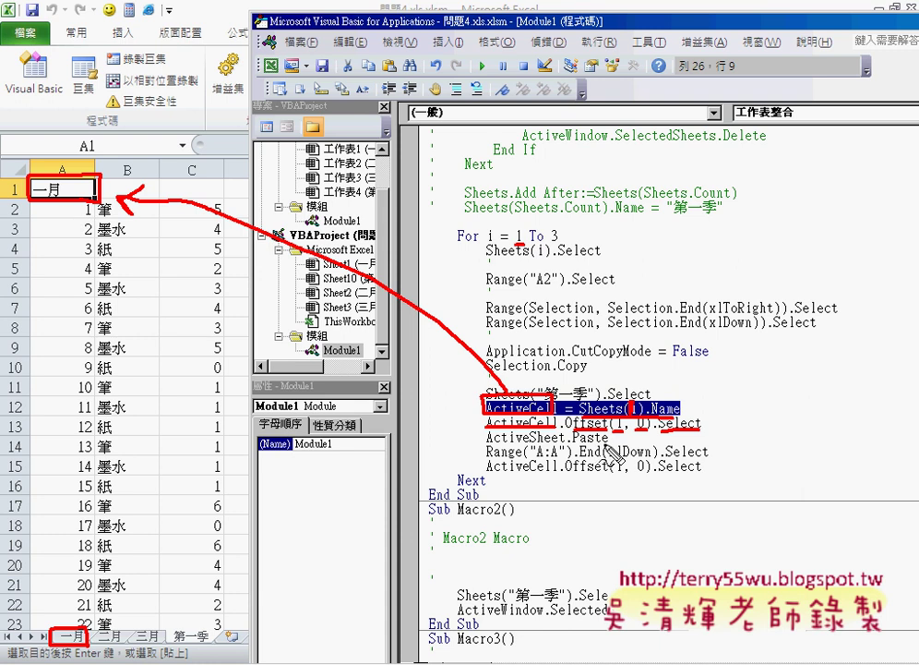
{"action": "left_click_drag", "start_coordinate": [572, 444], "coordinate": [607, 444]}
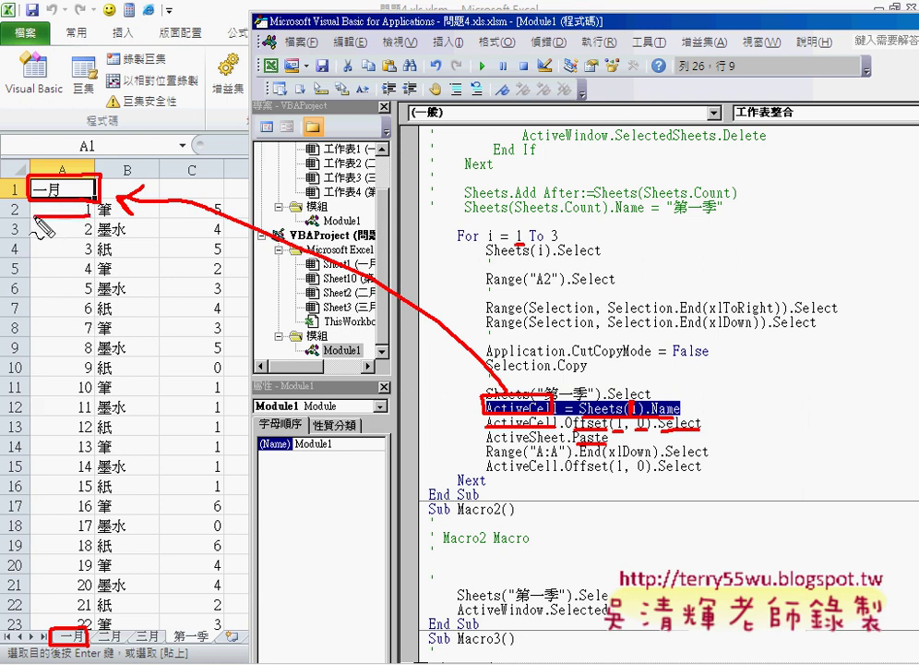
{"action": "mouse_move", "coordinate": [30, 220]}
{"action": "left_mouse_down"}
{"action": "mouse_move", "coordinate": [92, 221]}
{"action": "mouse_move", "coordinate": [90, 344]}
{"action": "left_mouse_up"}
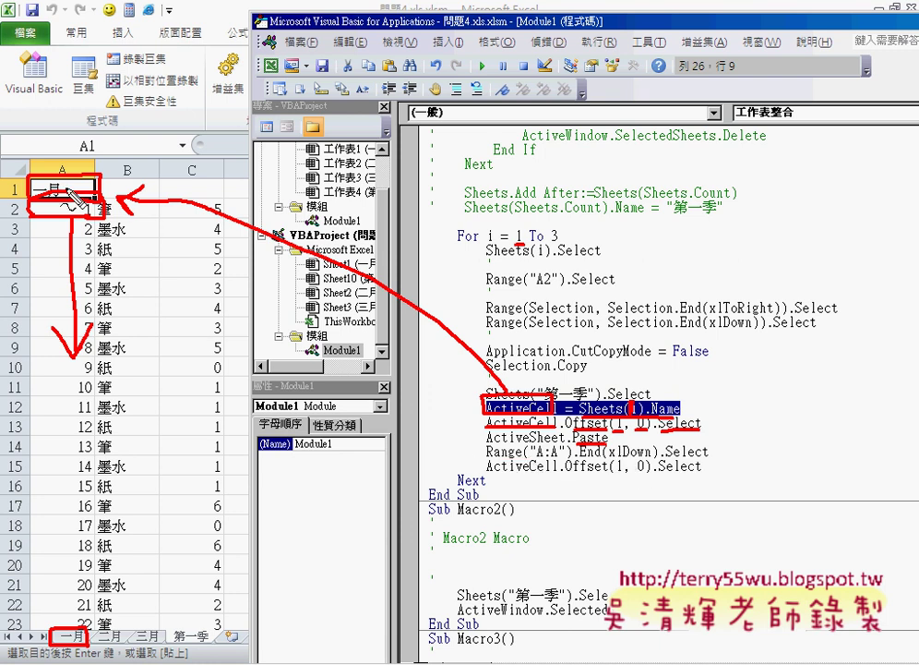
Underline Range("A:A").End(xlDown).Select in red and box its Select
{"action": "left_click_drag", "start_coordinate": [487, 460], "coordinate": [550, 459]}
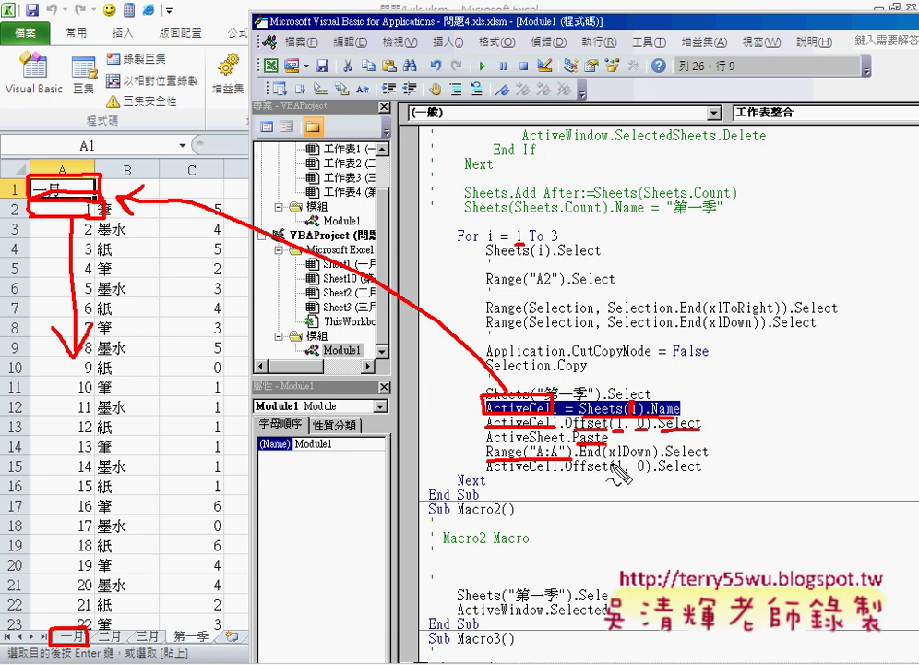
{"action": "left_click_drag", "start_coordinate": [579, 459], "coordinate": [707, 458]}
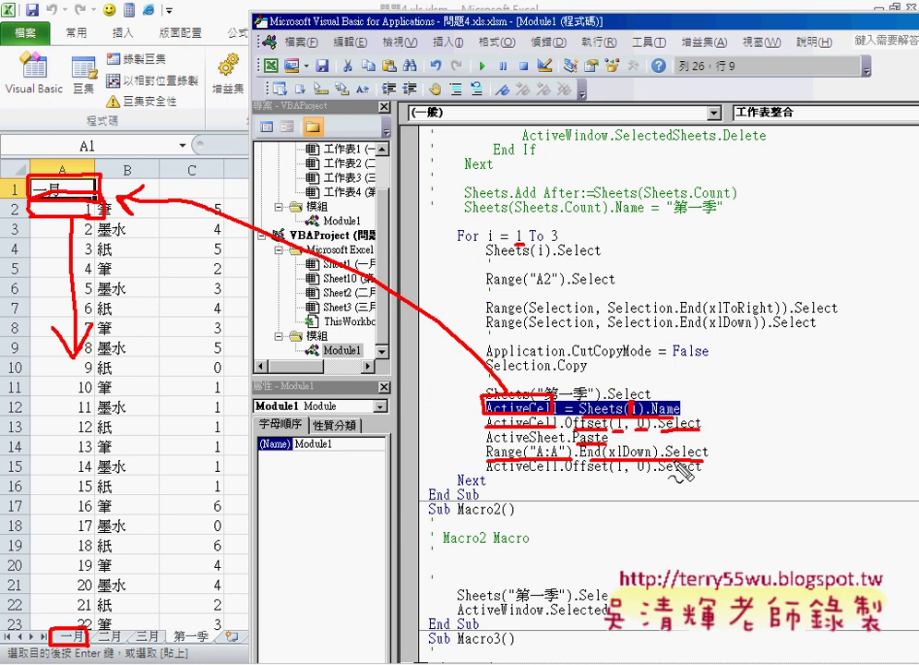
{"action": "left_click_drag", "start_coordinate": [661, 443], "coordinate": [711, 460]}
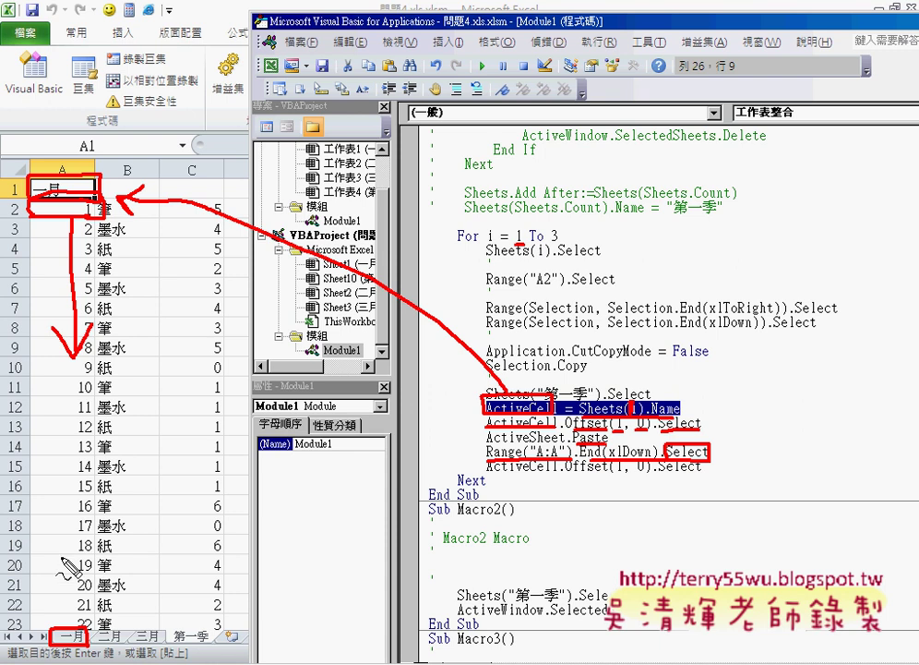
Clear the marks, show A31 as January's last row on 第一季, then go back to the code
{"action": "key", "text": "Escape"}
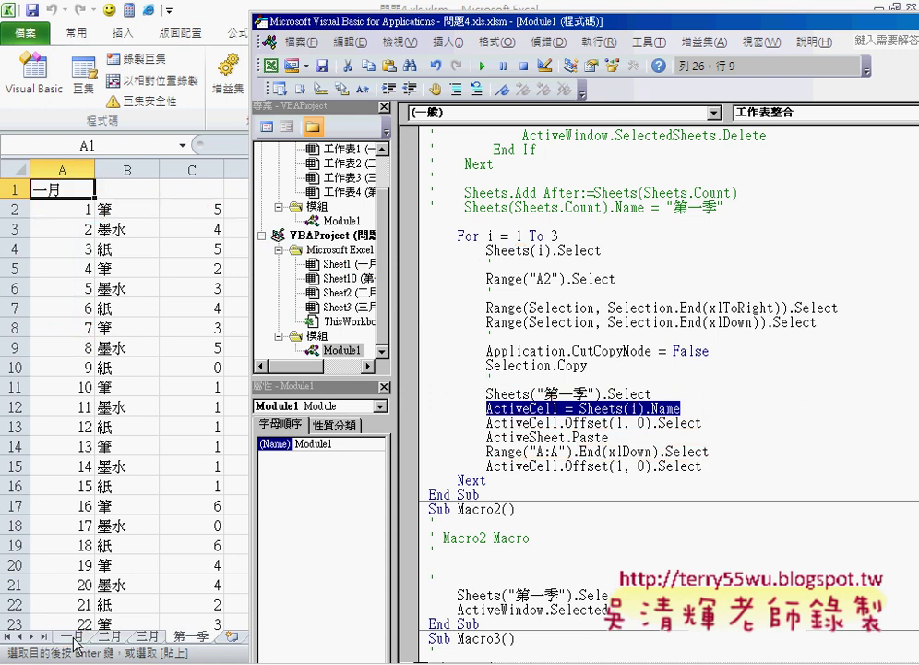
{"action": "left_click", "coordinate": [69, 607]}
{"action": "scroll", "coordinate": [70, 607], "scroll_direction": "down", "scroll_amount": 4}
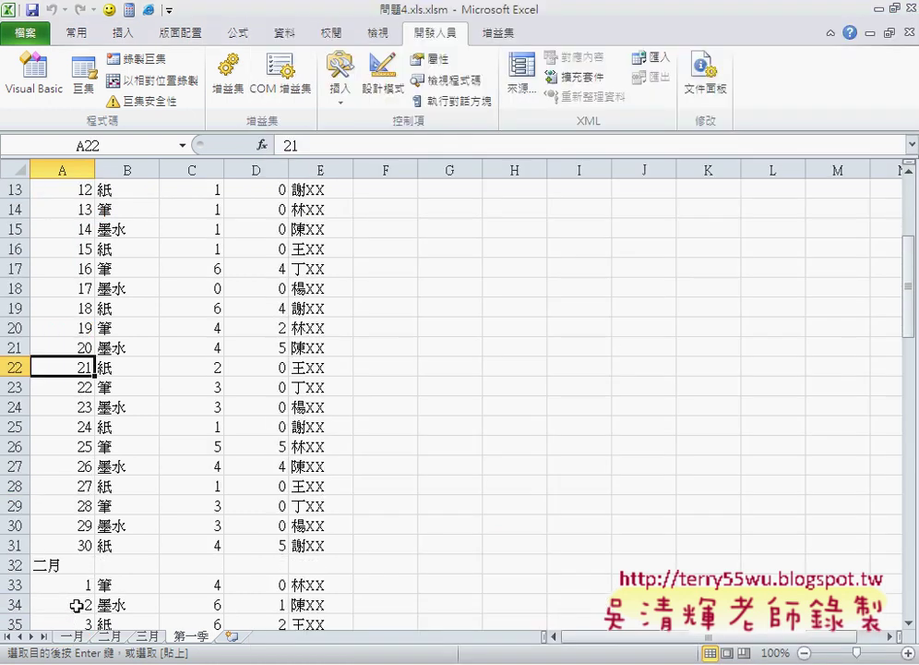
{"action": "left_click", "coordinate": [74, 546]}
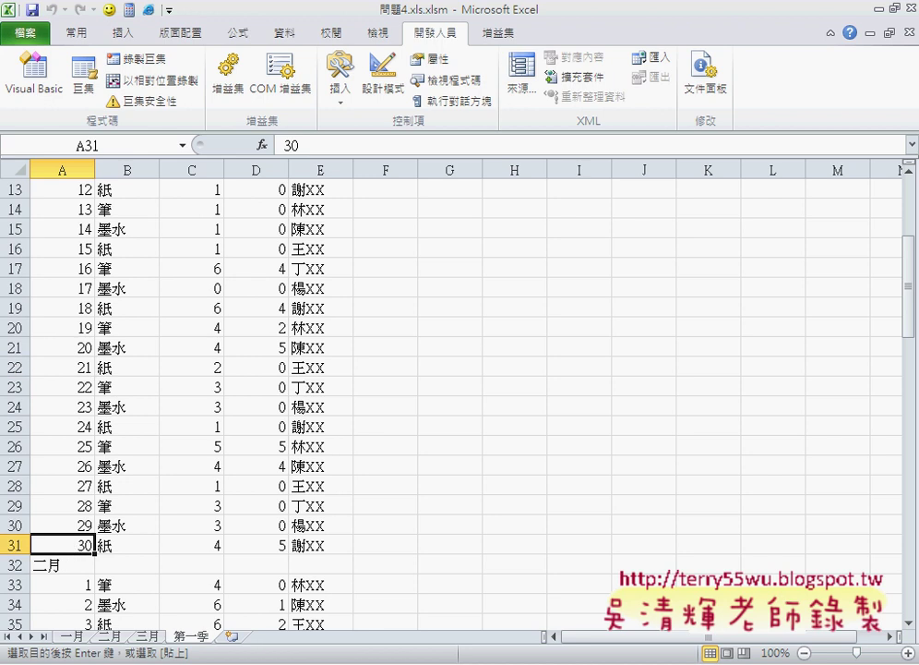
{"action": "left_click", "coordinate": [46, 78]}
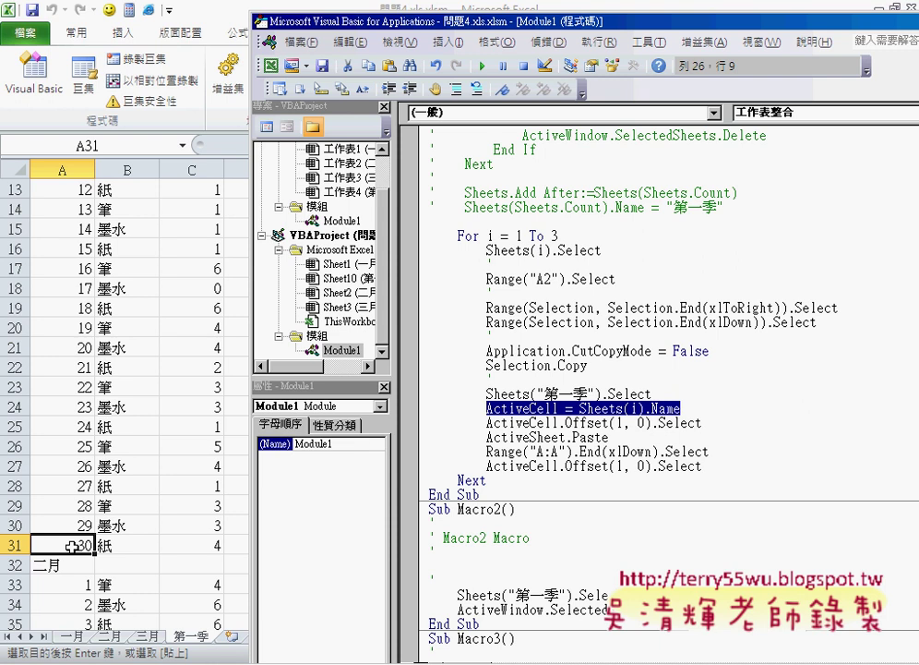
Select the ActiveCell.Offset(1, 0).Select line, mark 二月 in A32, and arrow Next back to For
{"action": "left_click_drag", "start_coordinate": [704, 423], "coordinate": [486, 423]}
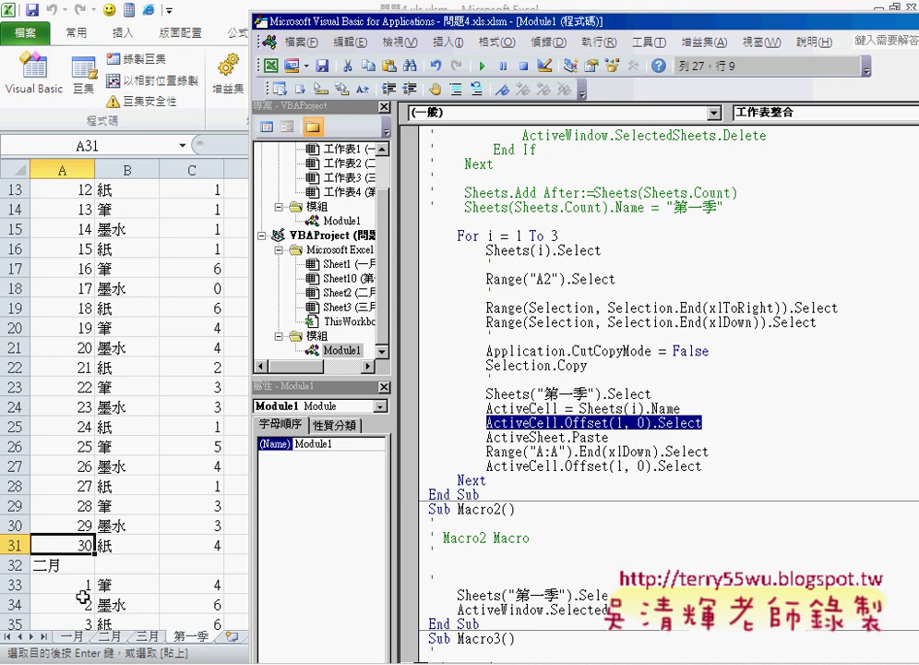
{"action": "mouse_move", "coordinate": [57, 570]}
{"action": "left_mouse_down"}
{"action": "mouse_move", "coordinate": [68, 574]}
{"action": "mouse_move", "coordinate": [33, 552]}
{"action": "mouse_move", "coordinate": [96, 557]}
{"action": "left_mouse_up"}
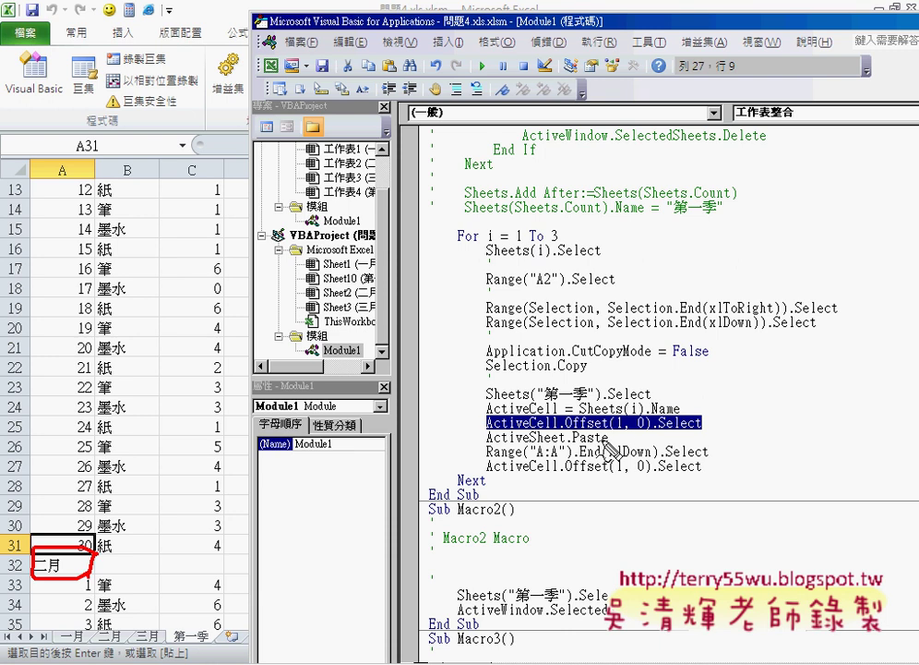
{"action": "left_click_drag", "start_coordinate": [482, 478], "coordinate": [589, 472]}
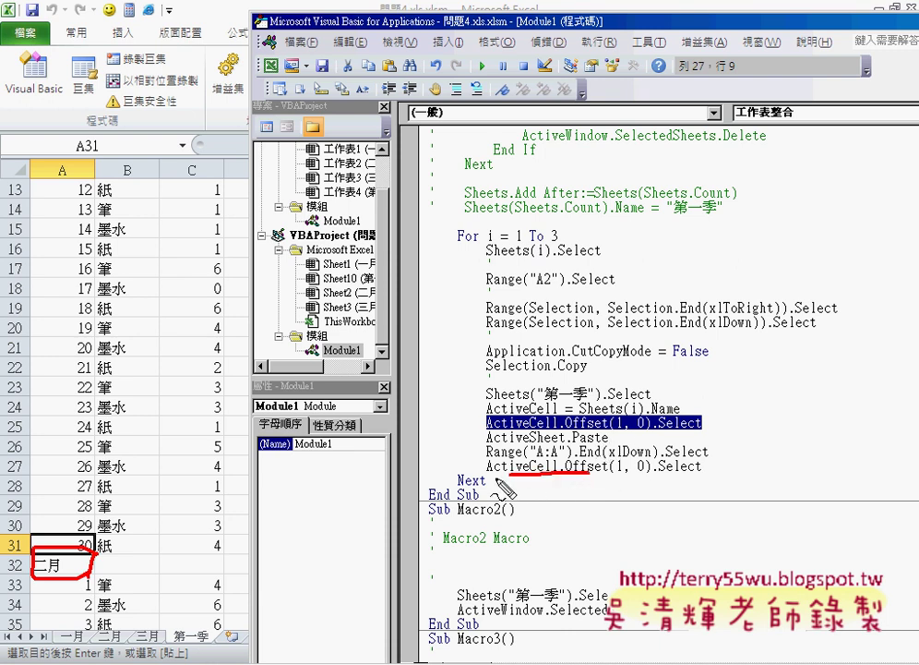
{"action": "mouse_move", "coordinate": [499, 482]}
{"action": "left_mouse_down"}
{"action": "mouse_move", "coordinate": [472, 483]}
{"action": "mouse_move", "coordinate": [376, 317]}
{"action": "mouse_move", "coordinate": [448, 235]}
{"action": "left_mouse_up"}
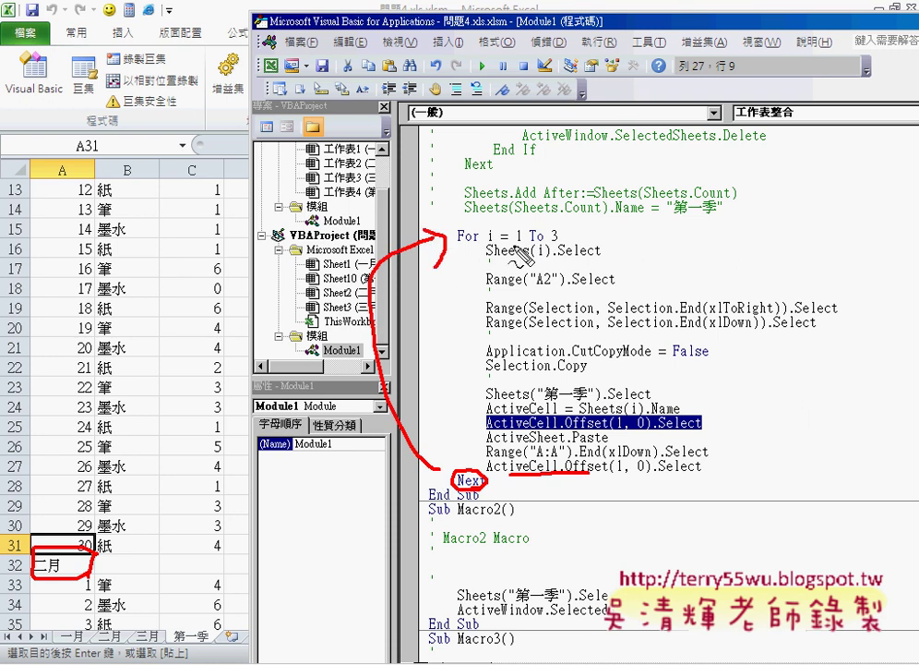
Underline the 1 in For i = 1 To 3, mark the 二月 tab, and box both Range(Selection…) lines
{"action": "left_click_drag", "start_coordinate": [513, 244], "coordinate": [530, 244]}
{"action": "left_click_drag", "start_coordinate": [134, 654], "coordinate": [134, 658]}
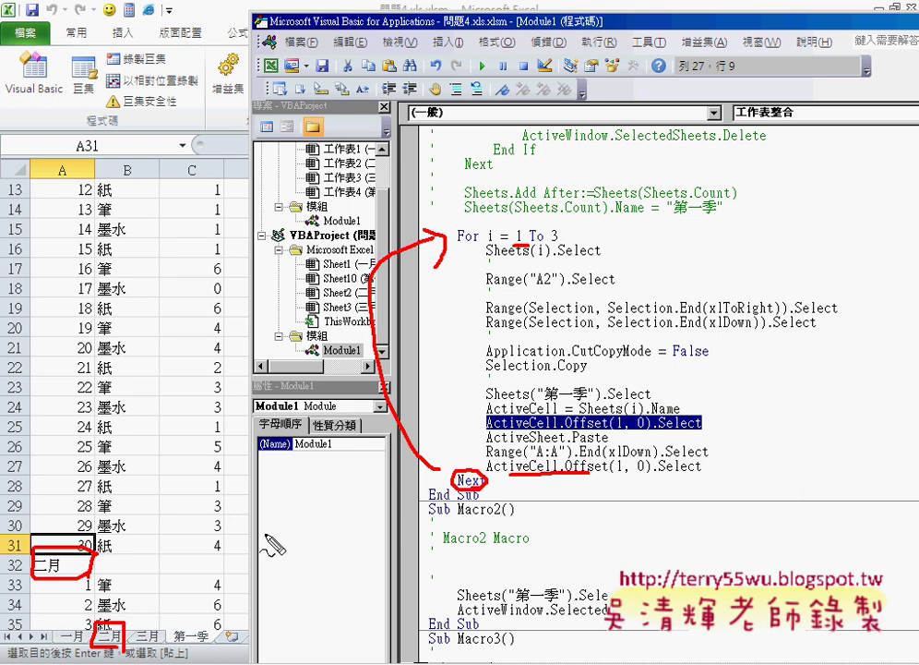
{"action": "mouse_move", "coordinate": [846, 334]}
{"action": "left_mouse_down"}
{"action": "mouse_move", "coordinate": [489, 334]}
{"action": "mouse_move", "coordinate": [859, 314]}
{"action": "mouse_move", "coordinate": [858, 349]}
{"action": "left_mouse_up"}
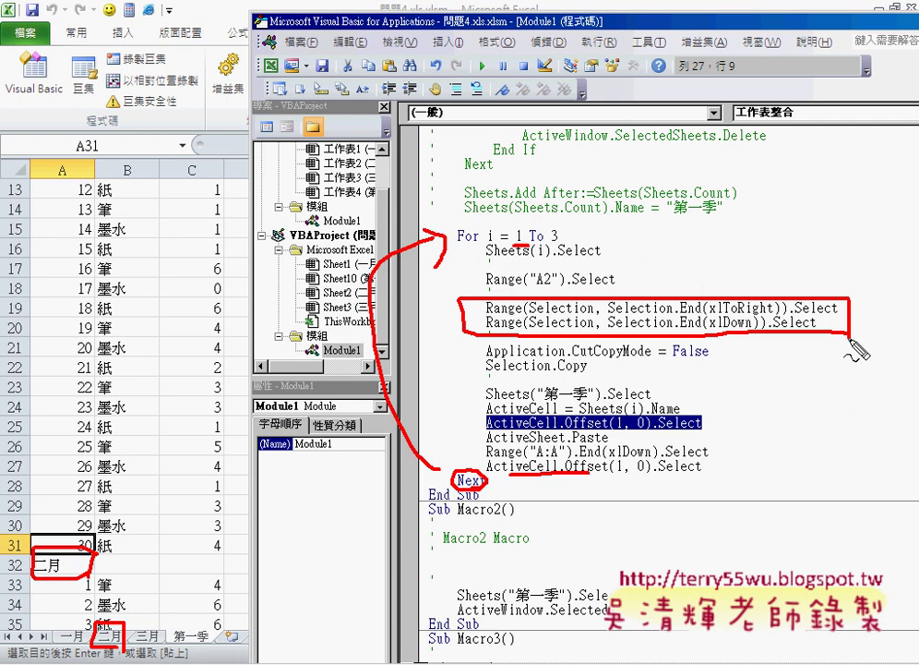
Handwrite an underlined "End" in red beside the boxed Range(Selection, Selection.End(...)) lines
{"action": "left_click_drag", "start_coordinate": [859, 305], "coordinate": [867, 303]}
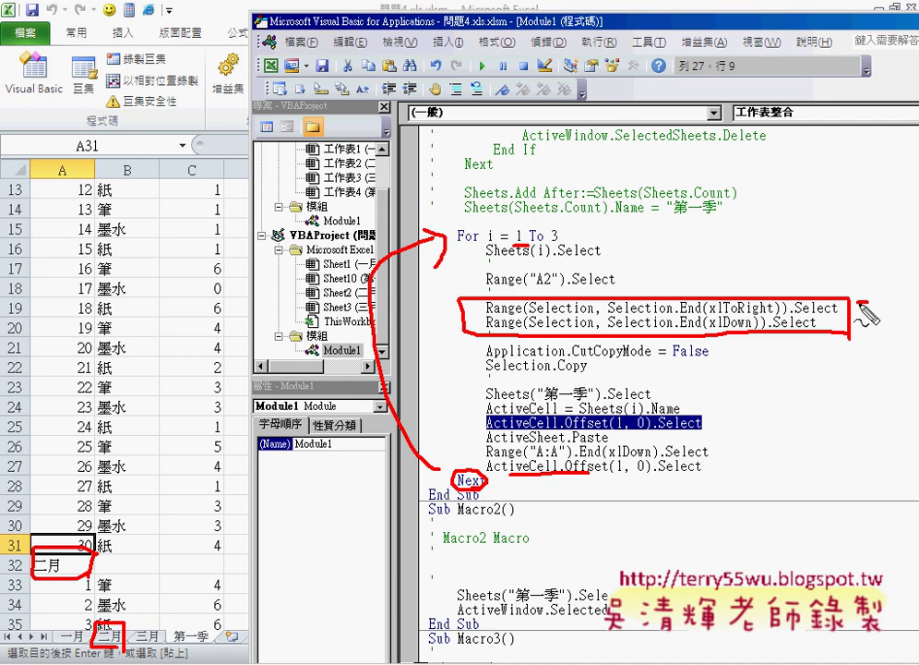
{"action": "mouse_move", "coordinate": [868, 305]}
{"action": "left_mouse_down"}
{"action": "mouse_move", "coordinate": [876, 325]}
{"action": "mouse_move", "coordinate": [901, 325]}
{"action": "mouse_move", "coordinate": [891, 322]}
{"action": "mouse_move", "coordinate": [903, 334]}
{"action": "left_mouse_up"}
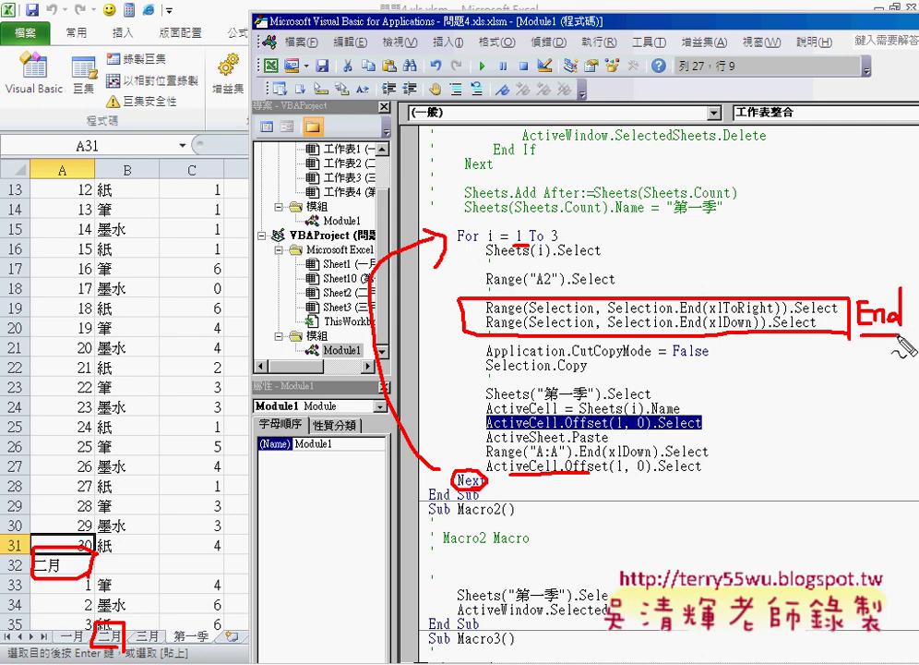